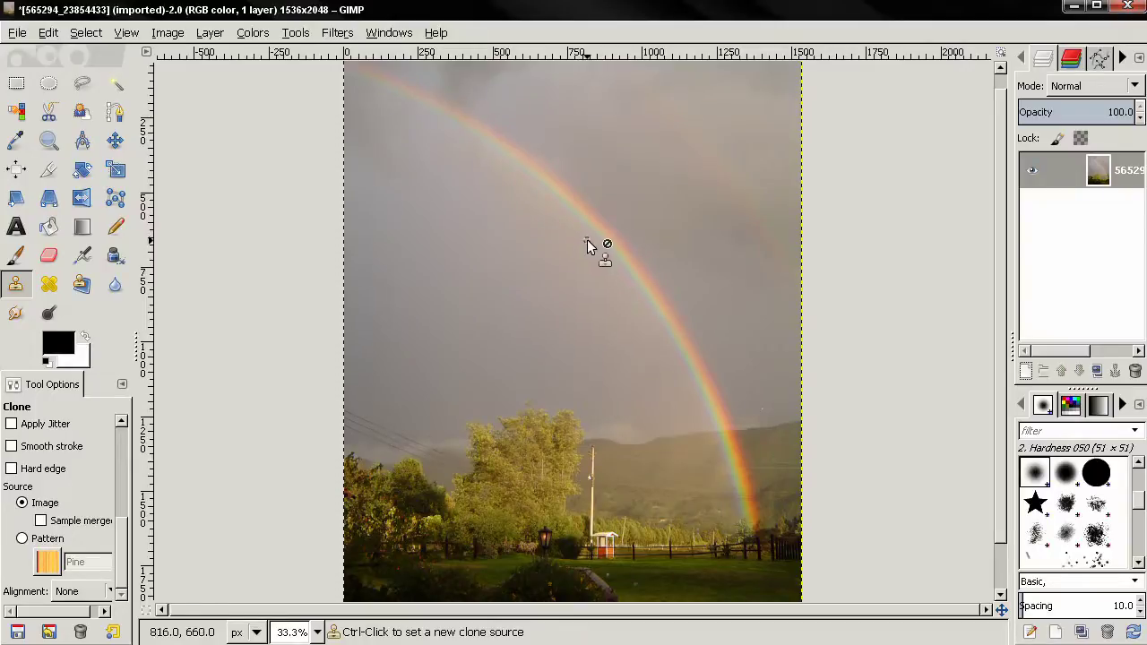
Step: Create a new transparent-fill layer named 'Layer' above the rainbow photo
left_click(1026, 371)
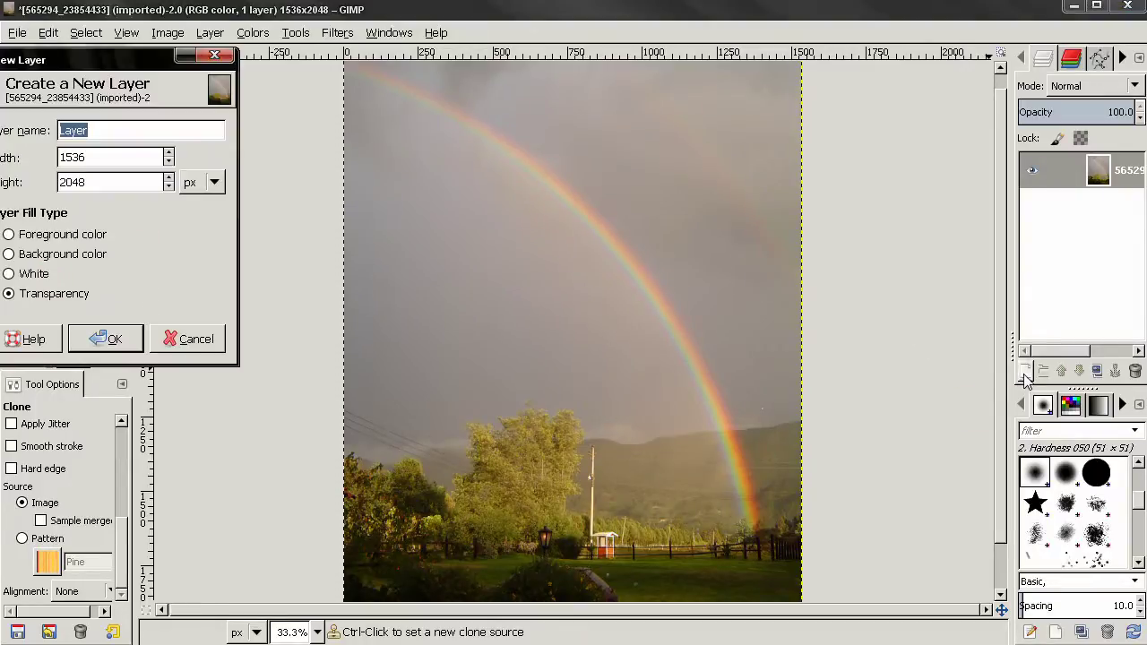
left_click(111, 340)
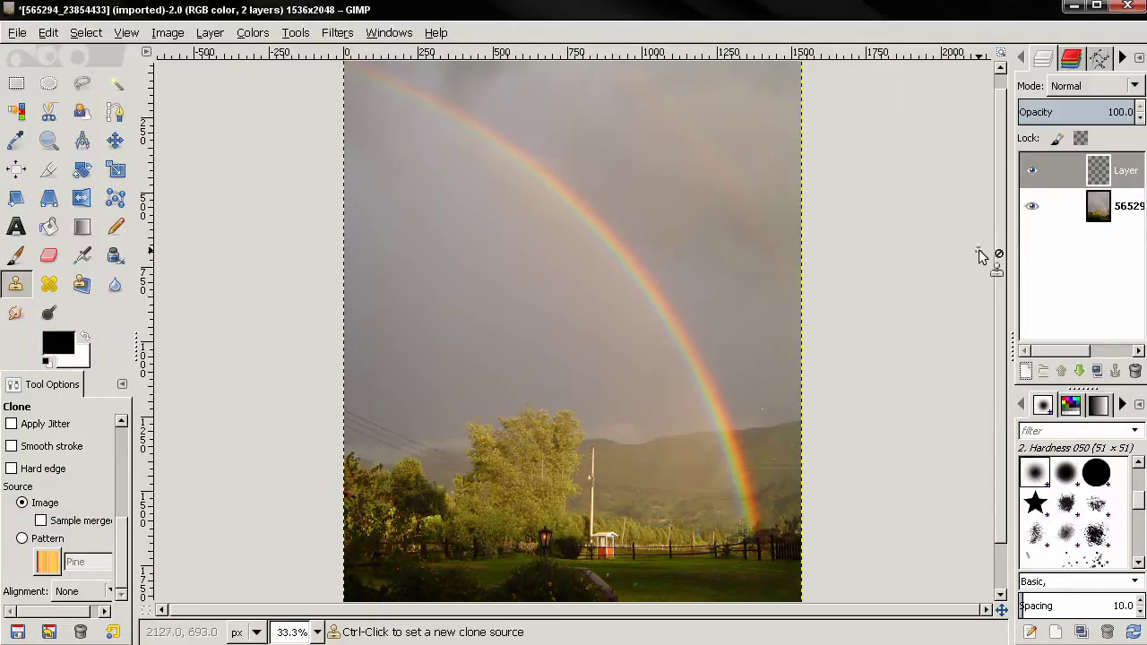
Step: With the photo layer active, set the Clone tool to Aligned and brush size 167.50
left_click(1098, 228)
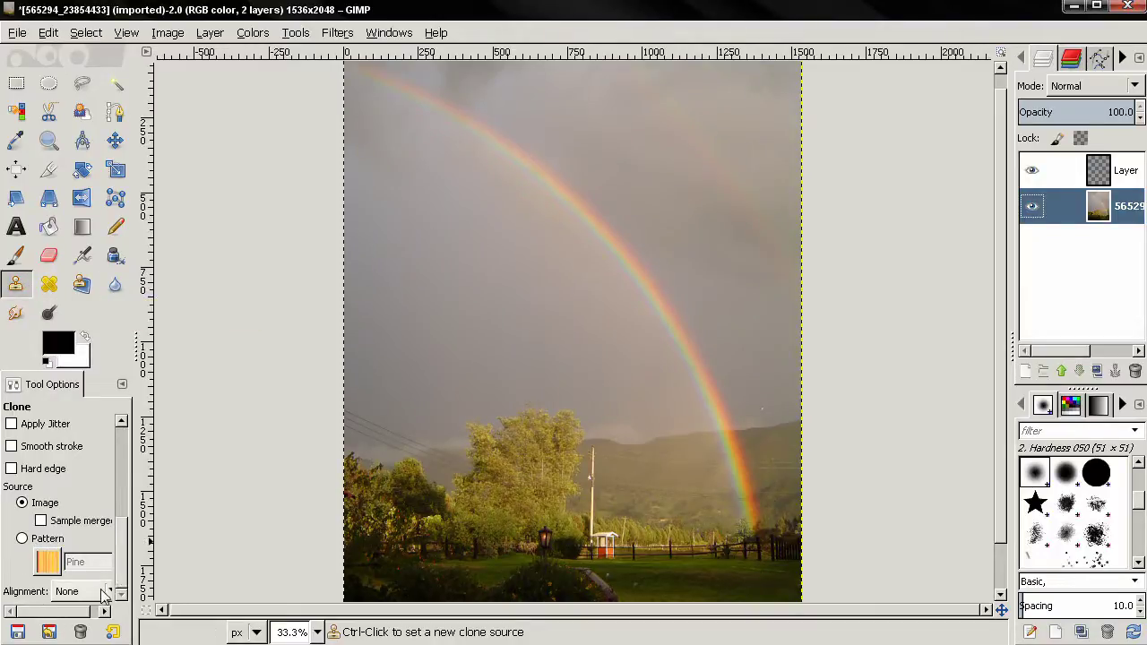
left_click(66, 591)
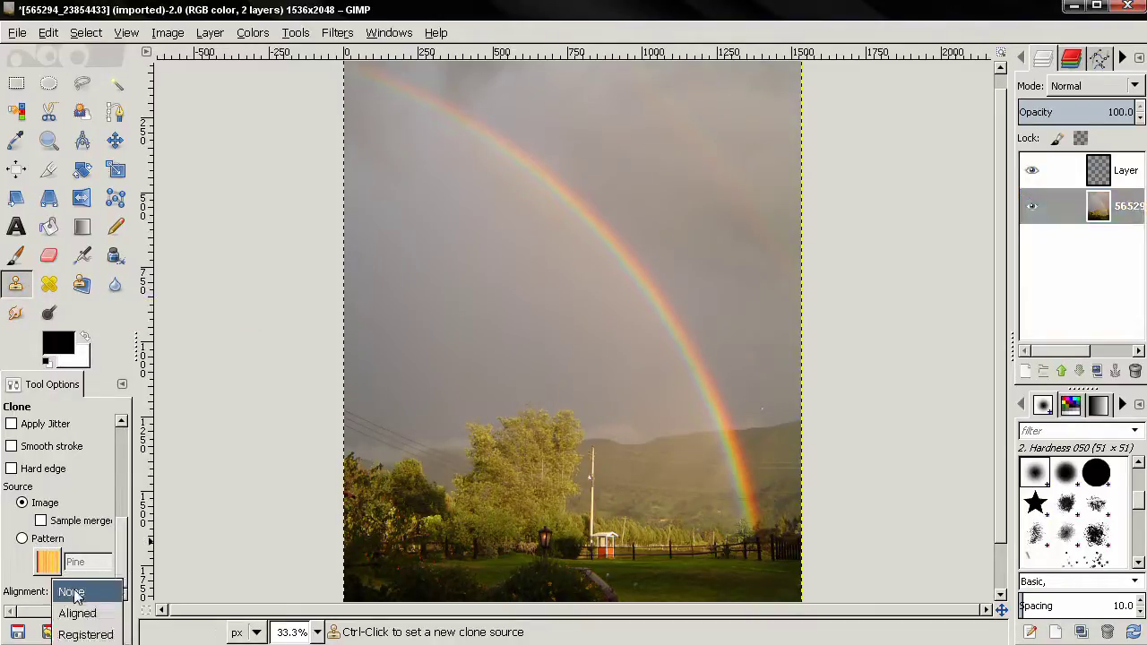
left_click(78, 613)
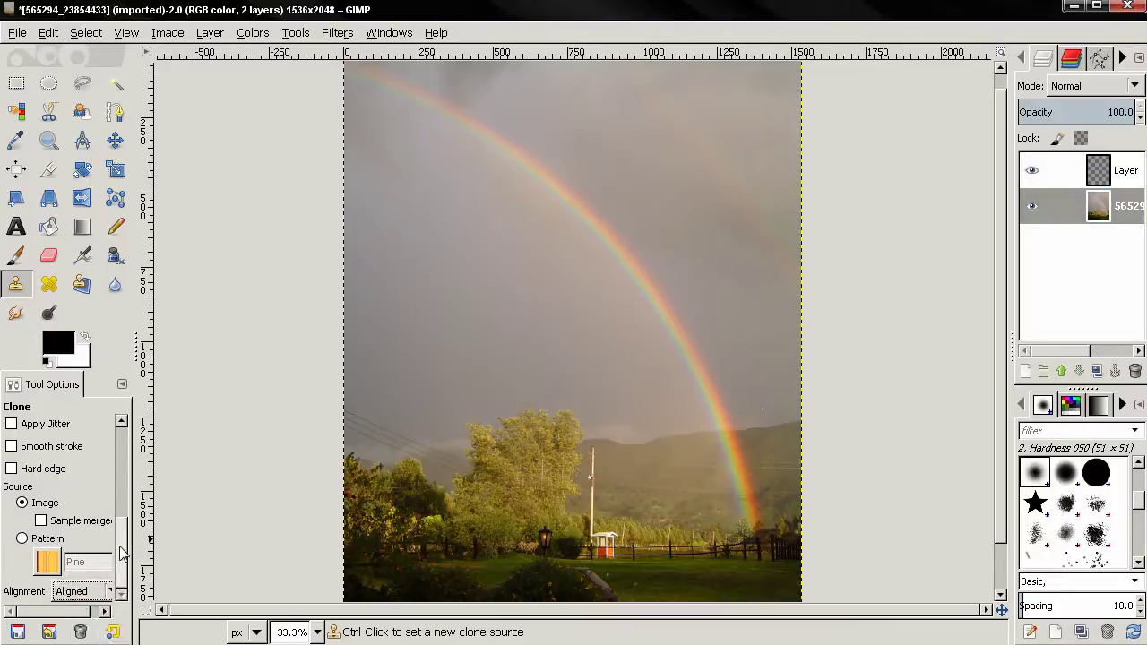
left_click_drag(125, 554, 121, 455)
left_click_drag(6, 518, 179, 506)
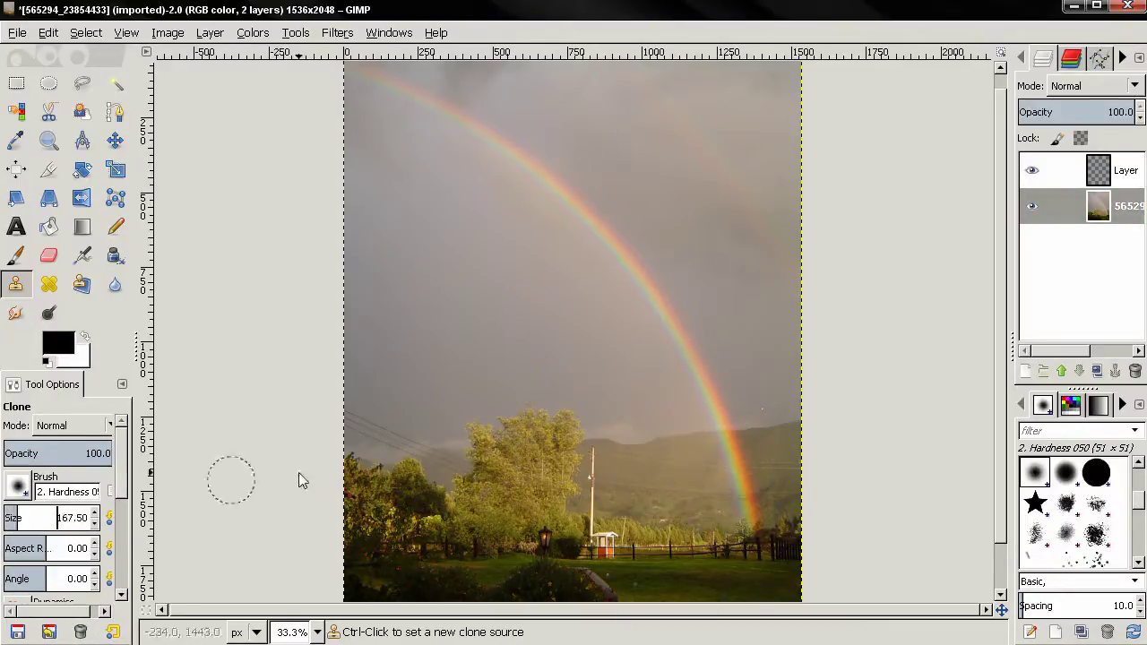
Step: Sample the rainbow's base and paint a parallel cloned arc onto the transparent Layer
left_click(749, 517, "ctrl")
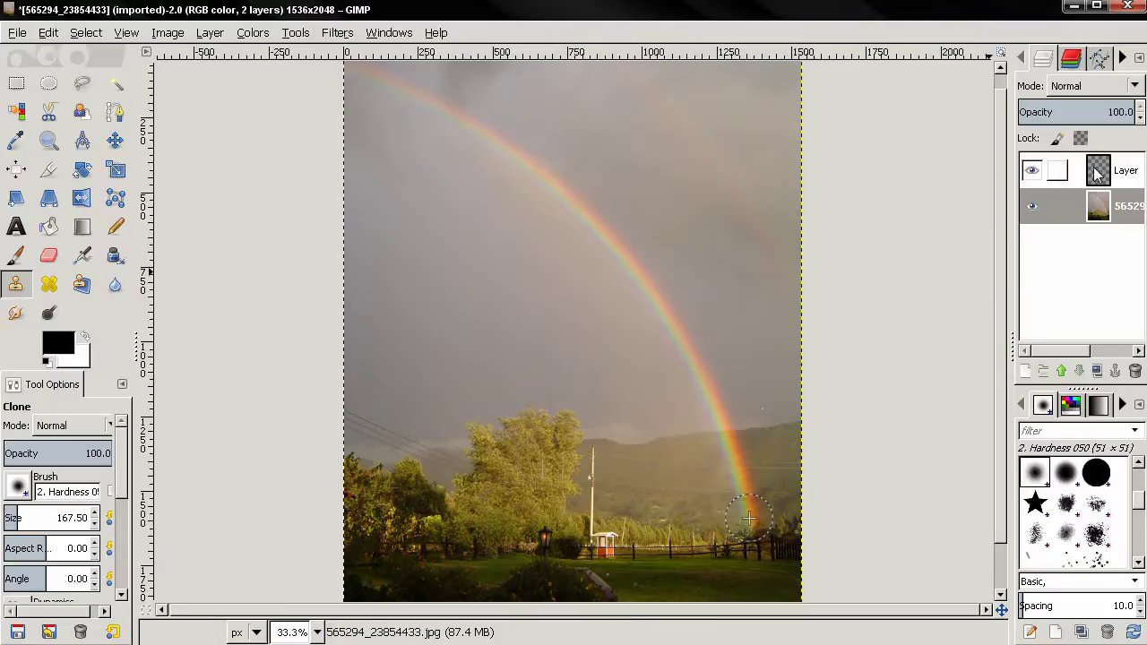
left_click(1057, 170)
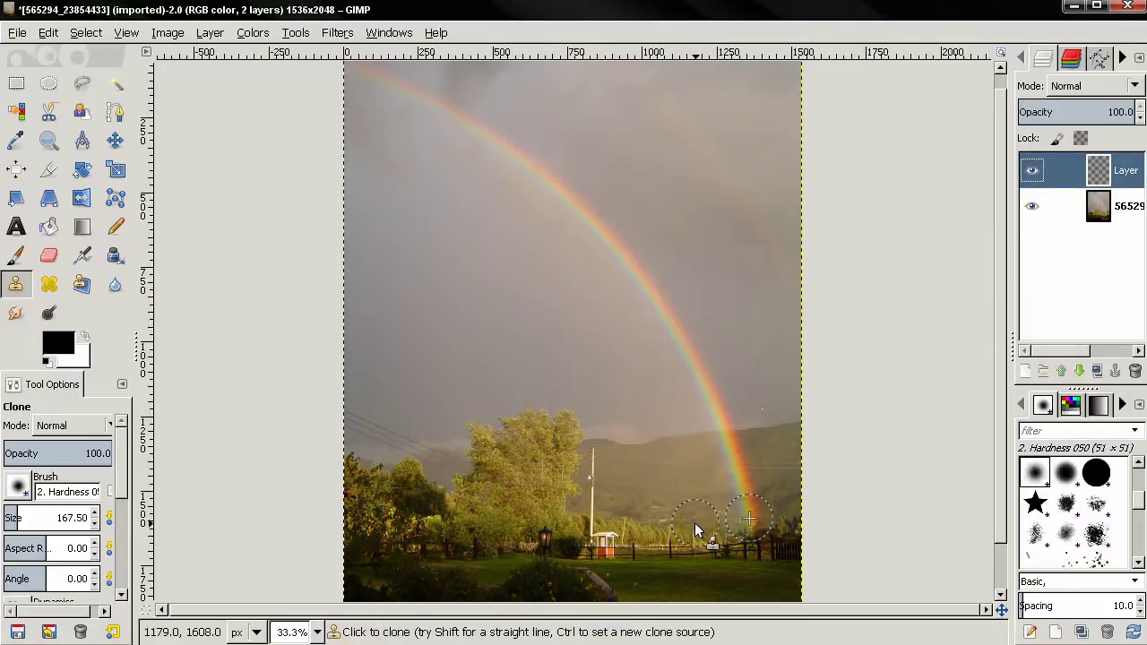
mouse_move(688, 522)
left_mouse_down()
mouse_move(635, 368)
mouse_move(521, 214)
mouse_move(448, 154)
mouse_move(328, 96)
left_mouse_up()
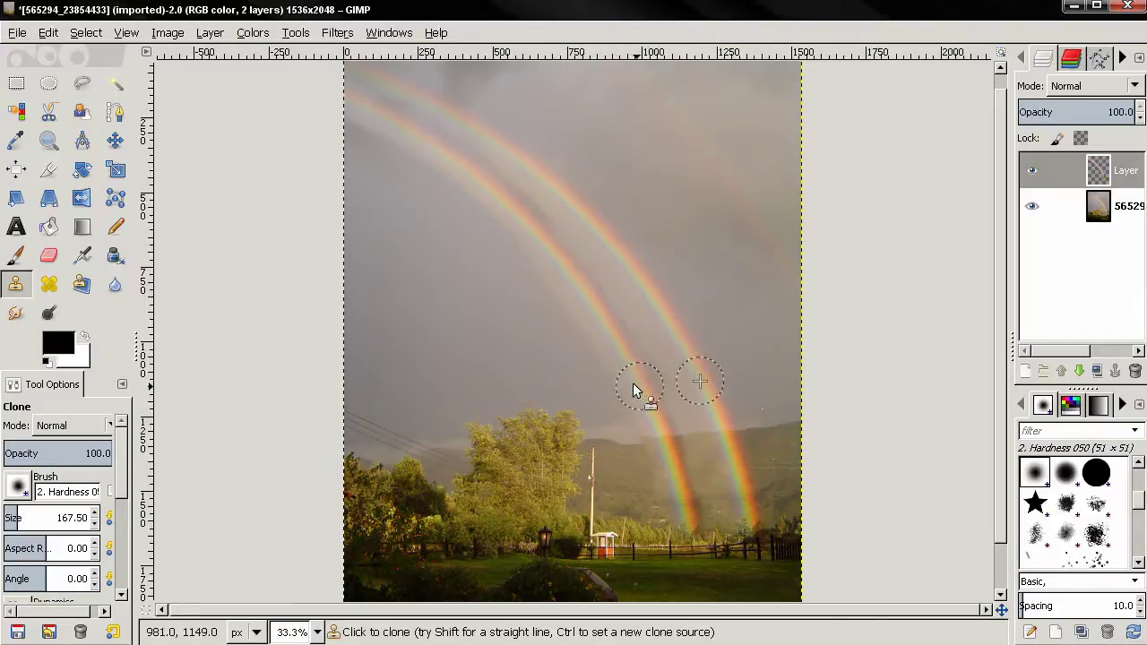
Step: Switch to the Eraser tool with opacity set to 40
left_click(56, 258)
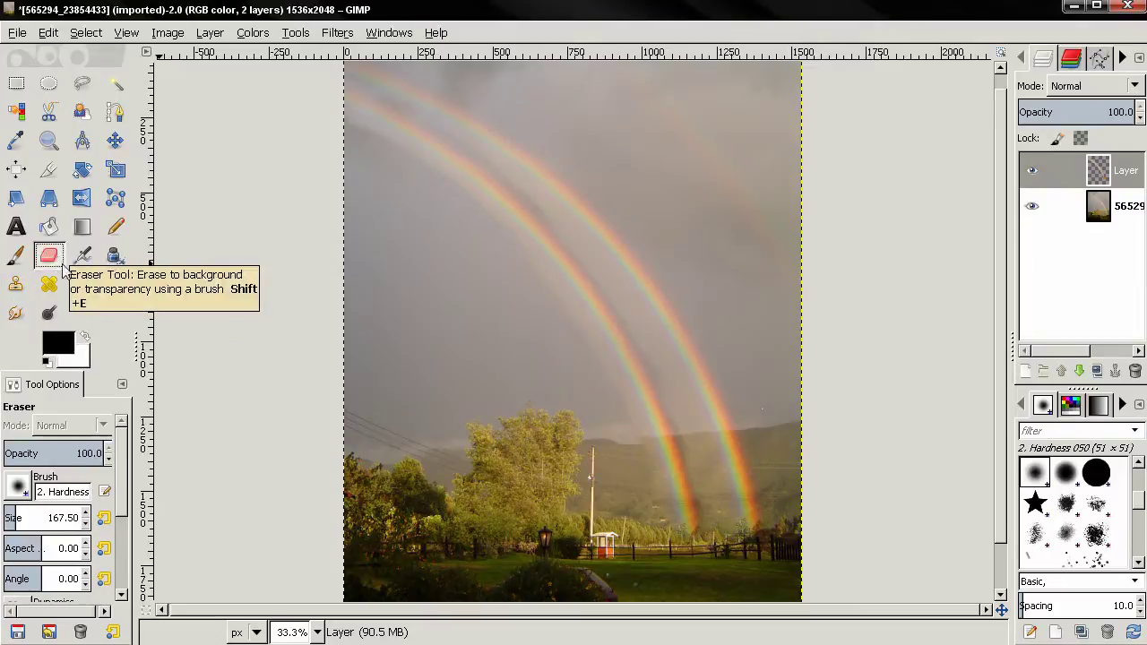
double_click(84, 452)
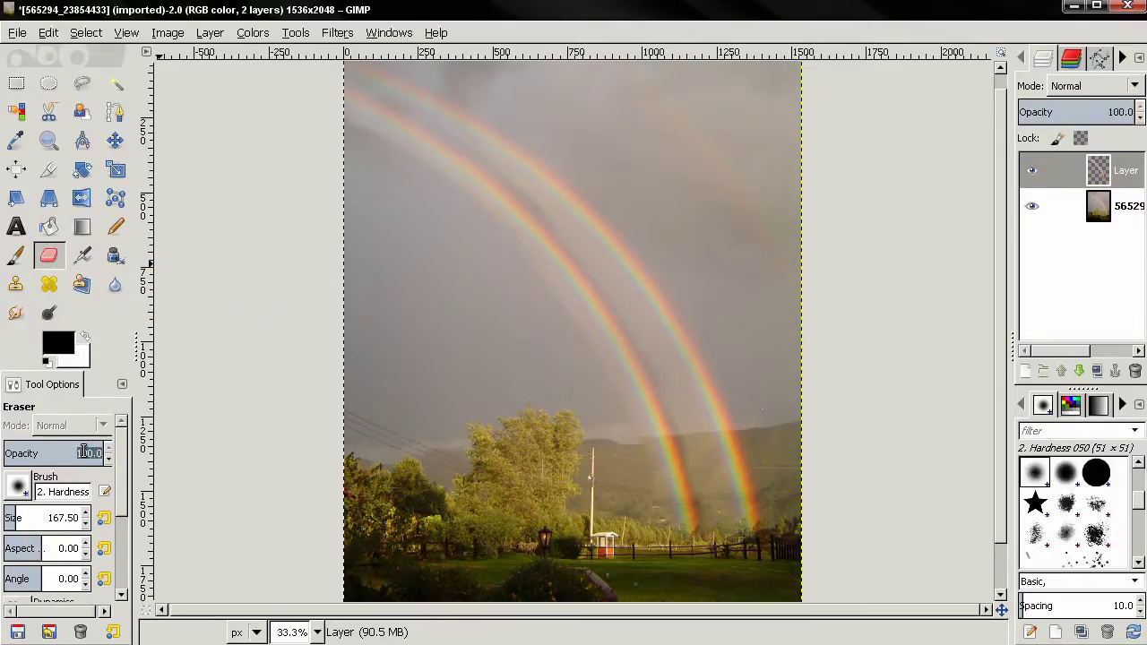
type("40")
key("Return")
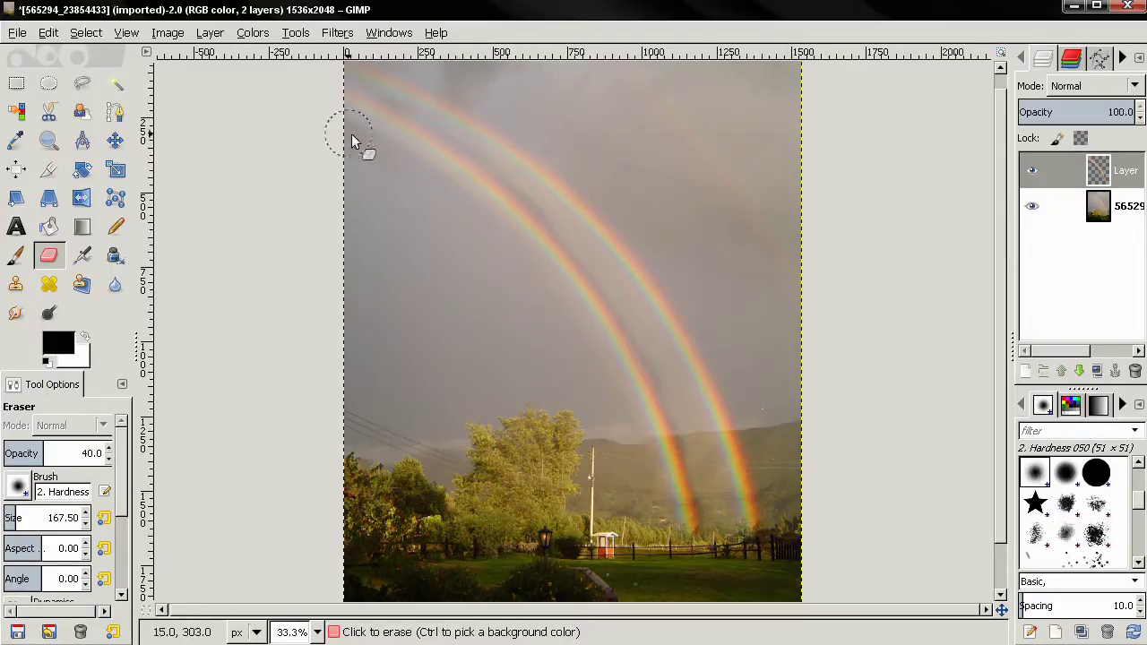
Step: Erase patches of the cloned rainbow, shrinking the brush to about 110 for the upper arc
left_click(490, 223)
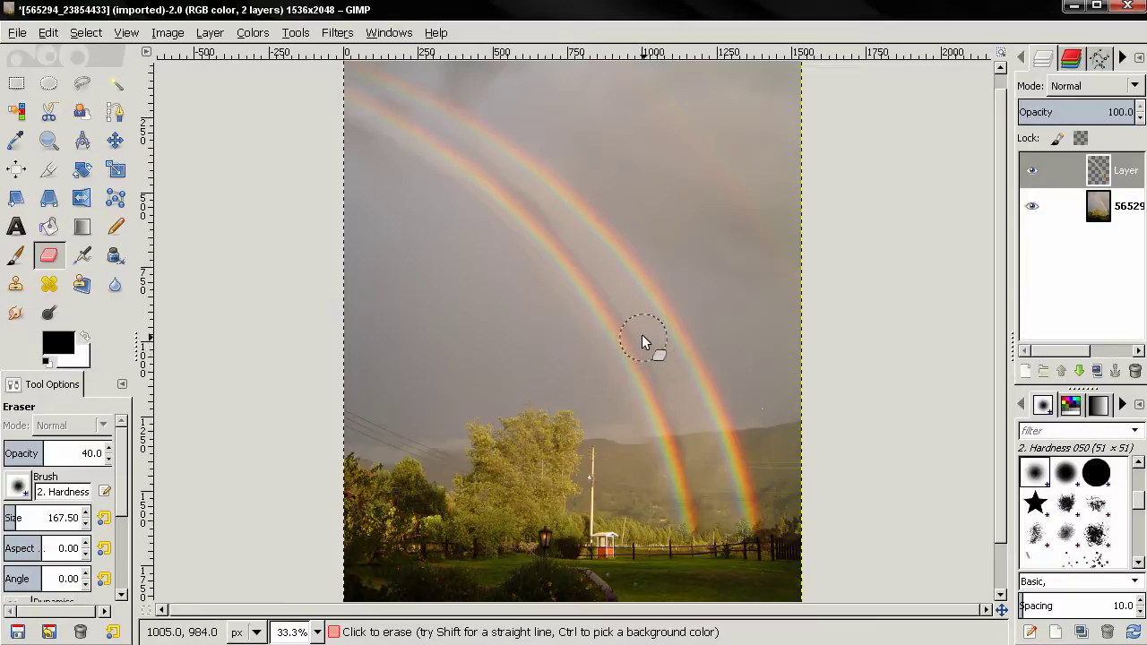
key("bracketleft")
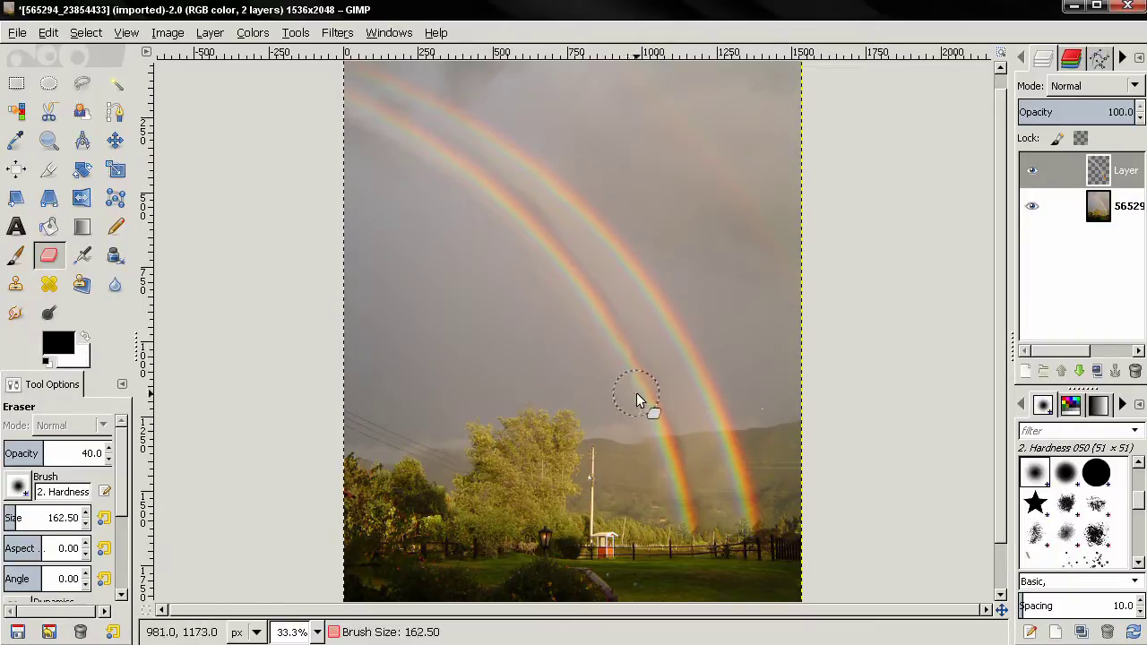
key("bracketleft")
key("bracketleft")
key("bracketleft")
key("bracketleft")
key("bracketleft")
key("bracketleft")
key("bracketleft")
key("bracketleft")
key("bracketleft")
key("bracketleft")
key("bracketleft")
key("bracketleft")
key("bracketleft")
key("bracketleft")
key("bracketleft")
key("bracketleft")
key("bracketleft")
key("bracketleft")
key("bracketleft")
key("bracketleft")
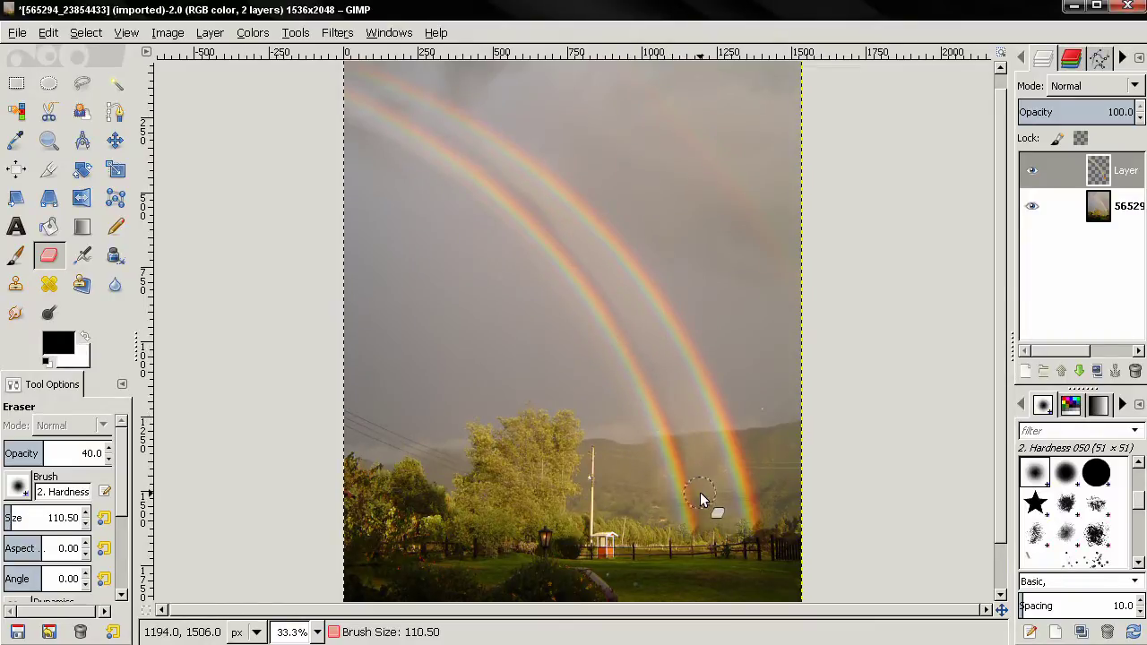
key("bracketleft")
key("bracketleft")
key("bracketleft")
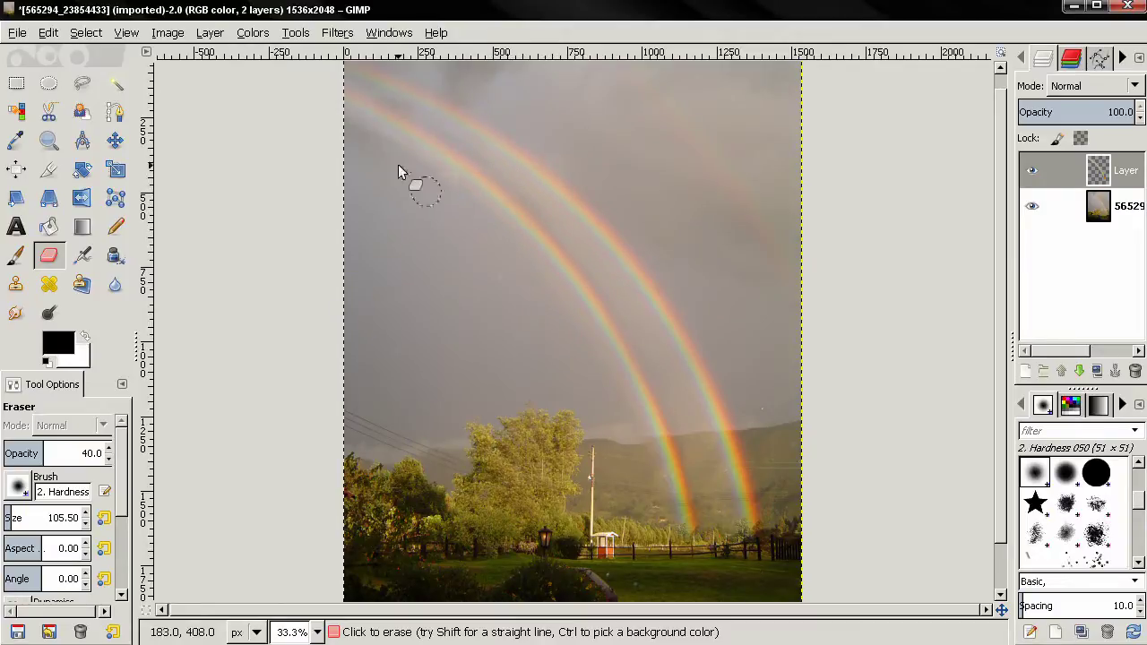
left_click(394, 102)
Step: Enlarge the eraser brush size from about 198 to 372.72
left_click(18, 518)
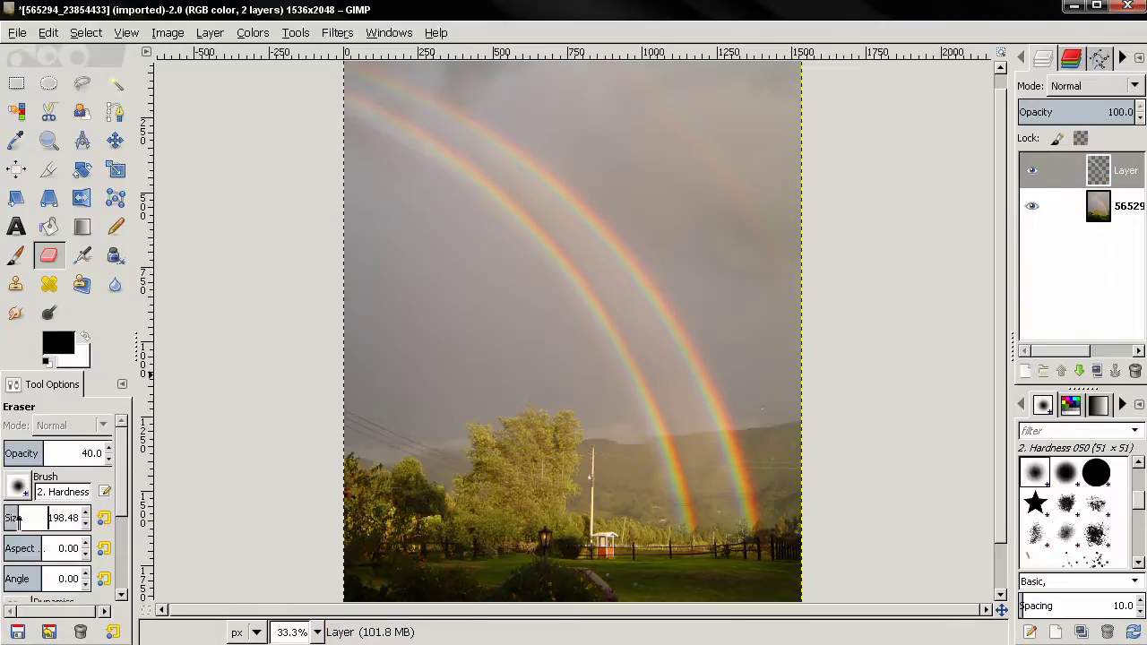
left_click_drag(18, 520, 34, 518)
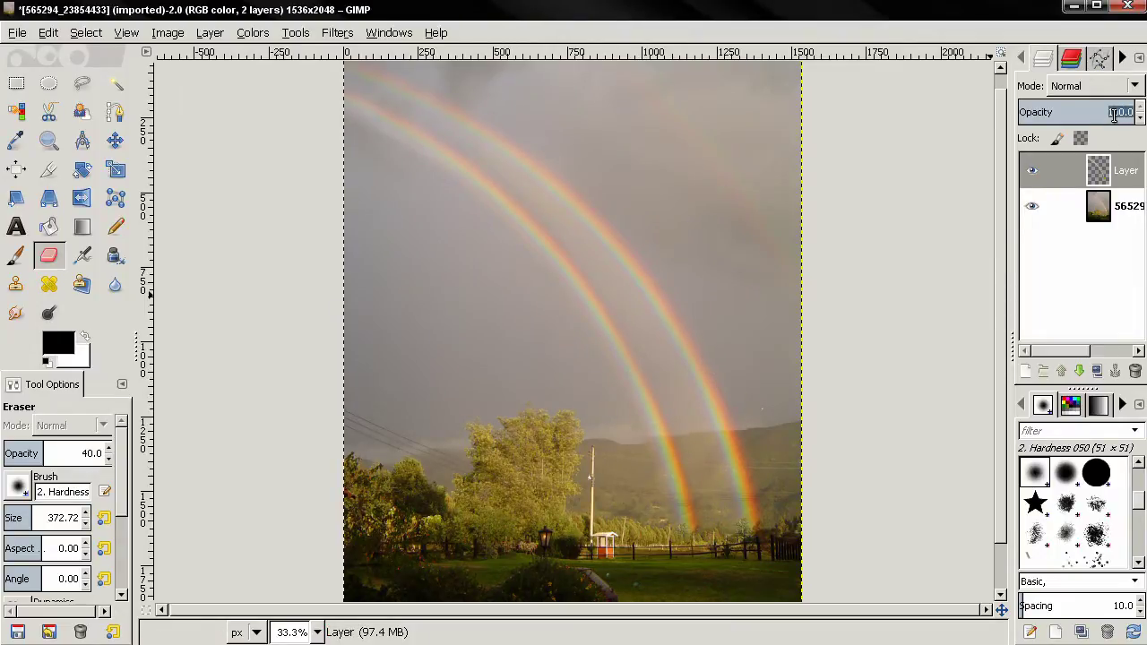
Step: Set the cloned rainbow layer's opacity to 60, then lower it to 40
type("60")
key("Return")
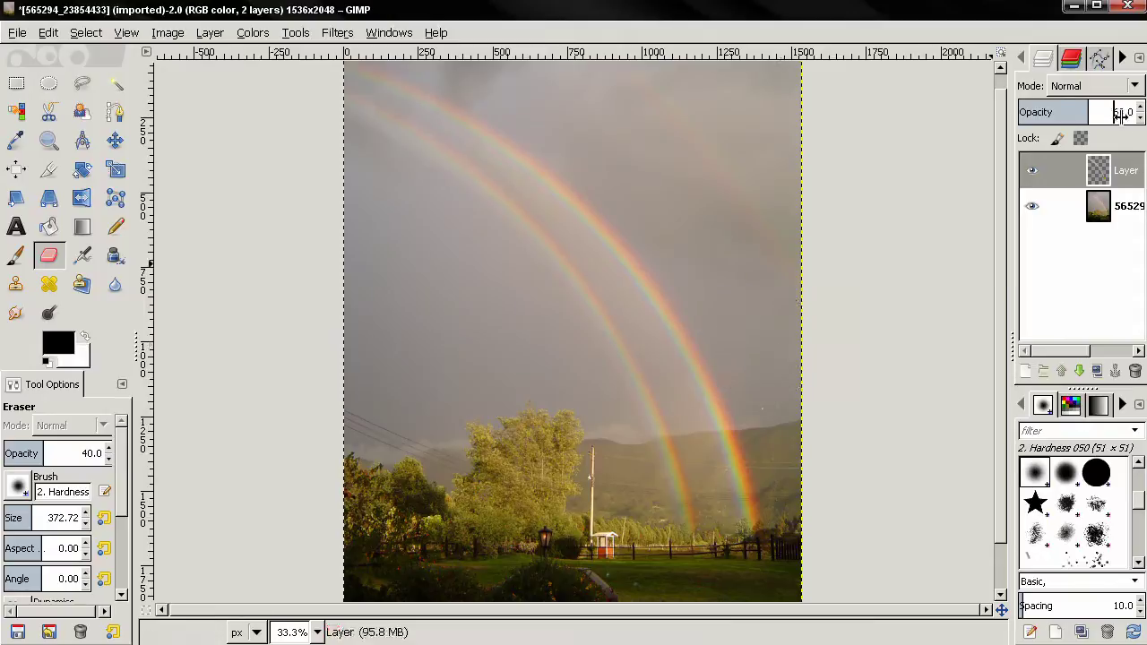
left_click(1122, 114)
type("40")
key("Return")
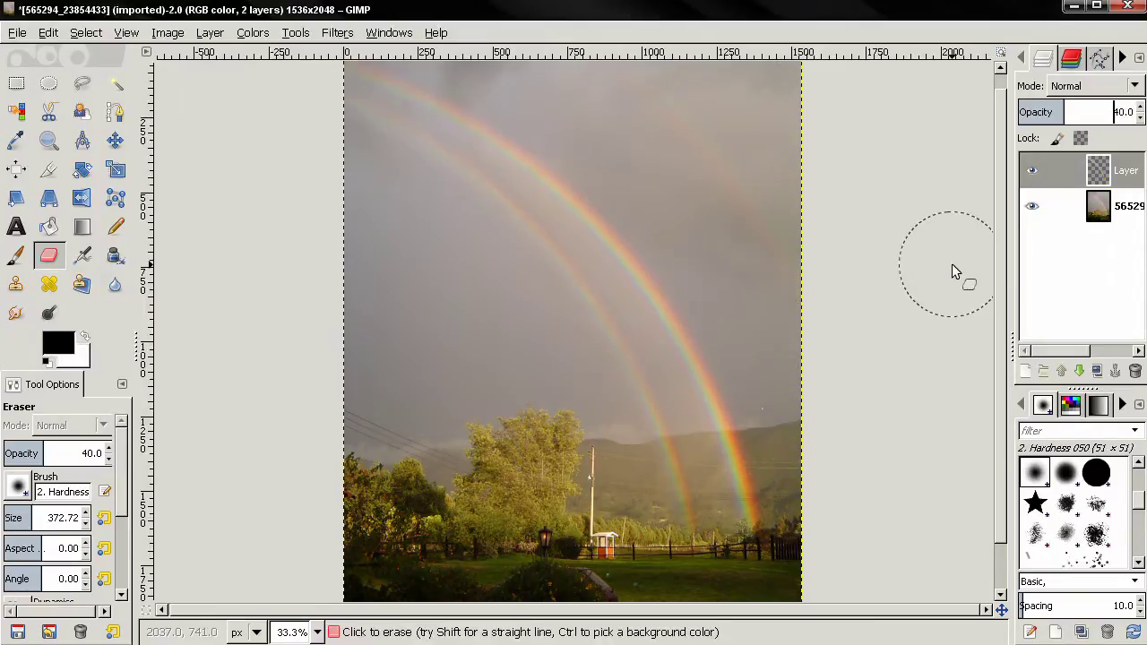
key("m")
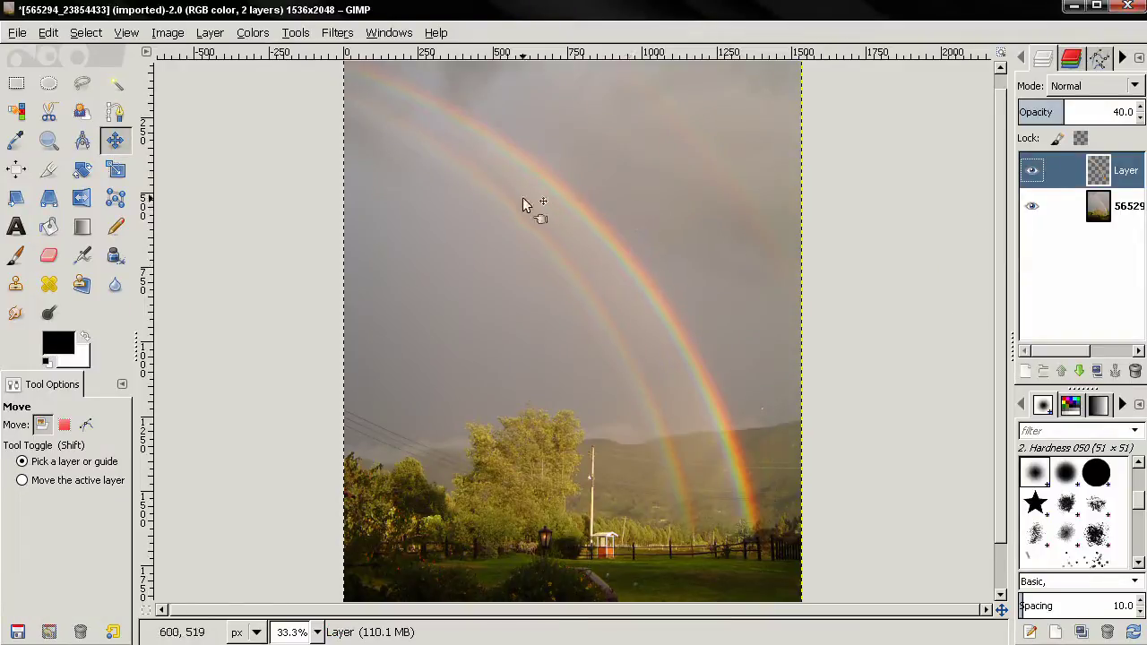
Step: Rotate the faint cloned rainbow layer with a -5 degree angle
left_click(86, 173)
left_click(555, 266)
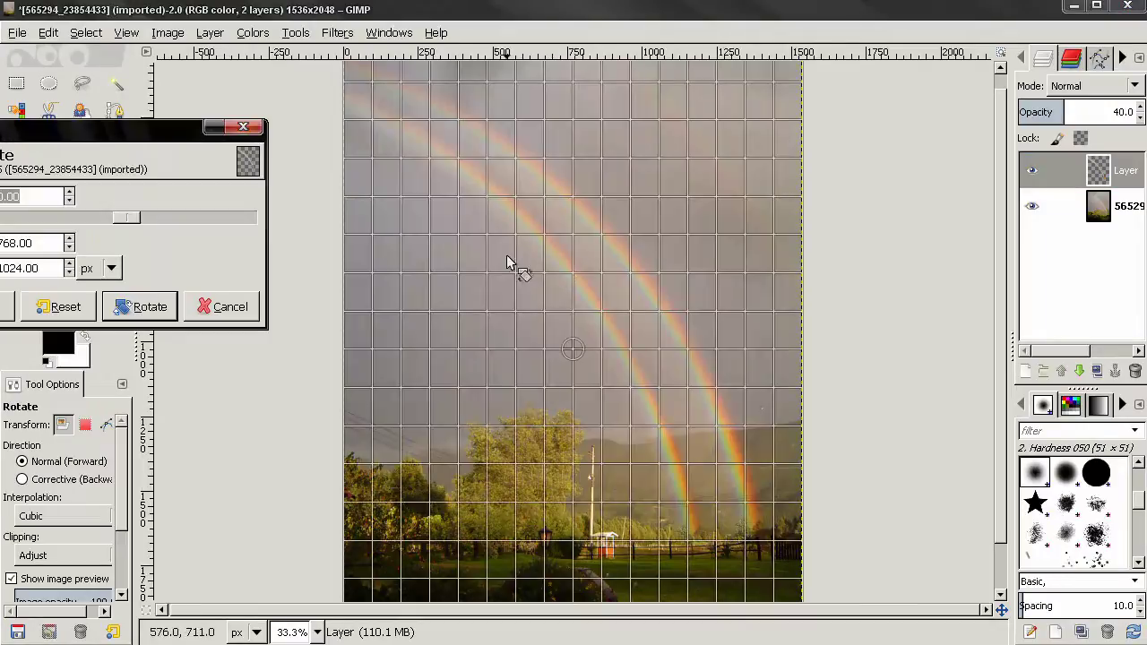
left_click_drag(123, 219, 121, 221)
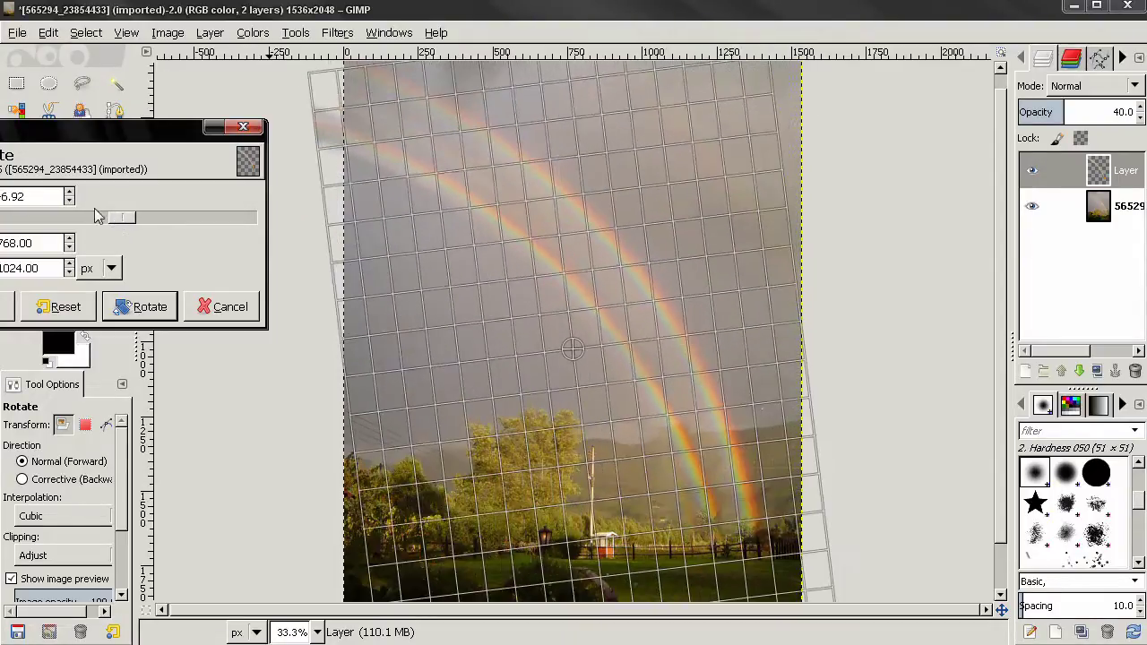
left_click_drag(26, 198, 8, 198)
type("-5")
key("Tab")
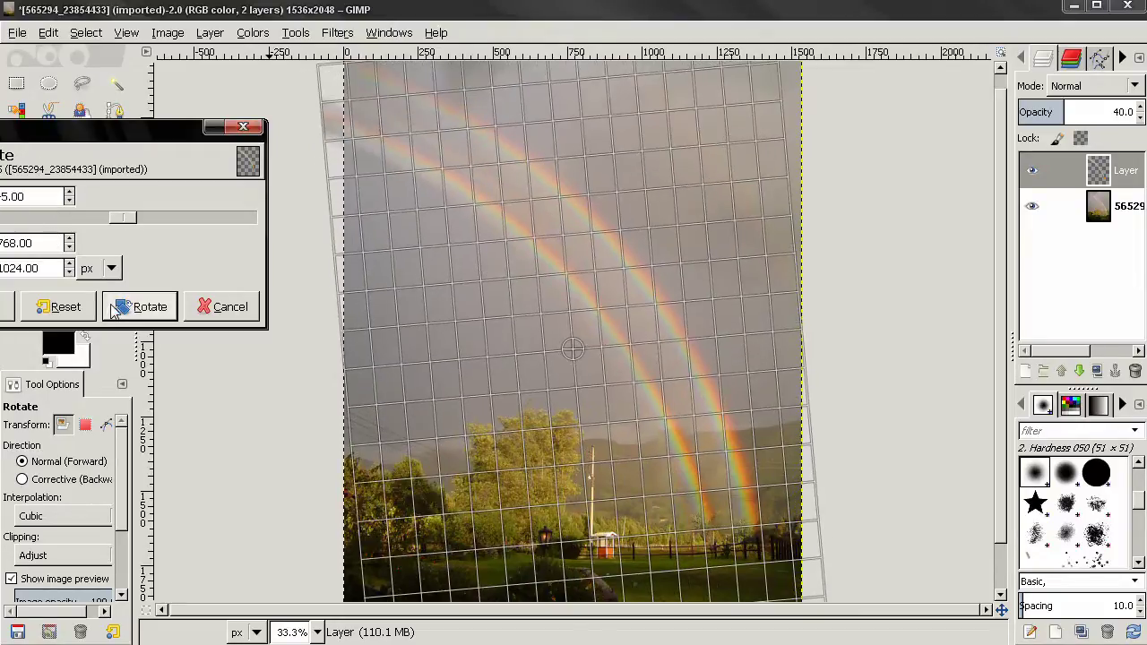
left_click(140, 307)
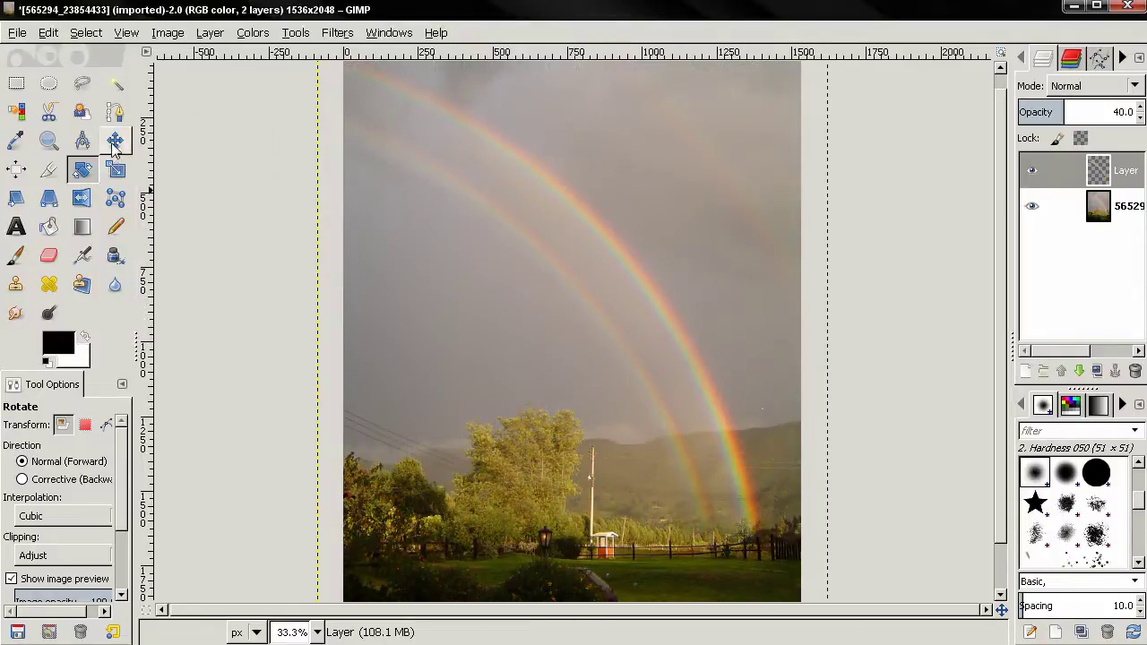
Step: Shift the cloned rainbow layer about 57 px left, then select the photo layer and undo
left_click(115, 141)
left_click_drag(574, 301, 557, 307)
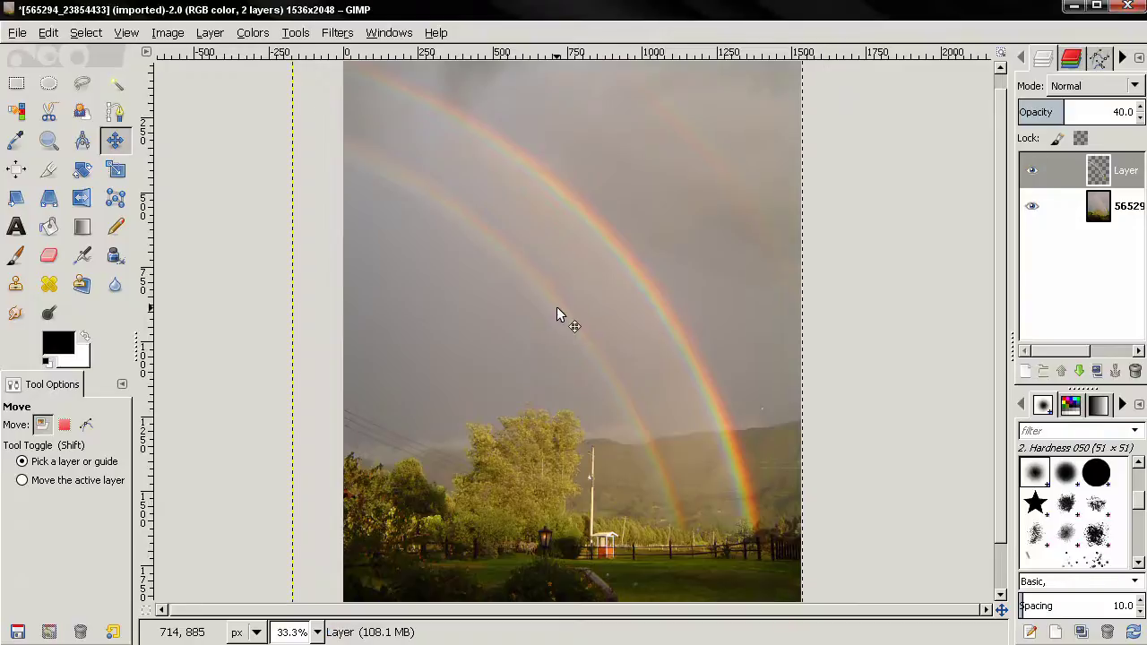
left_click(1108, 222)
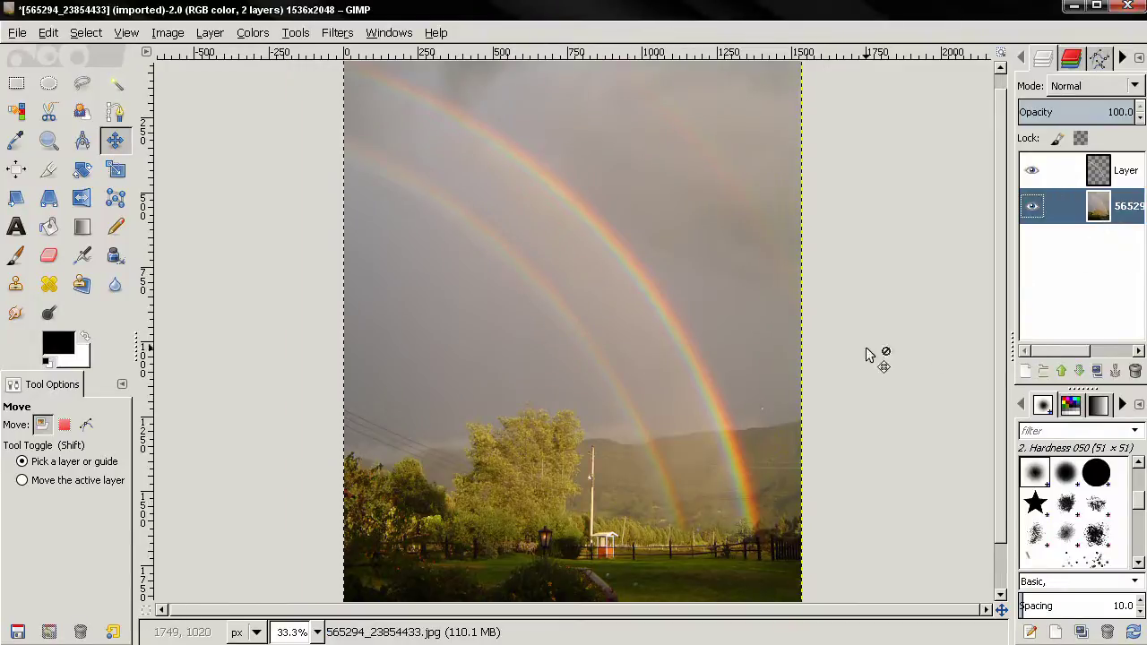
key("ctrl+z")
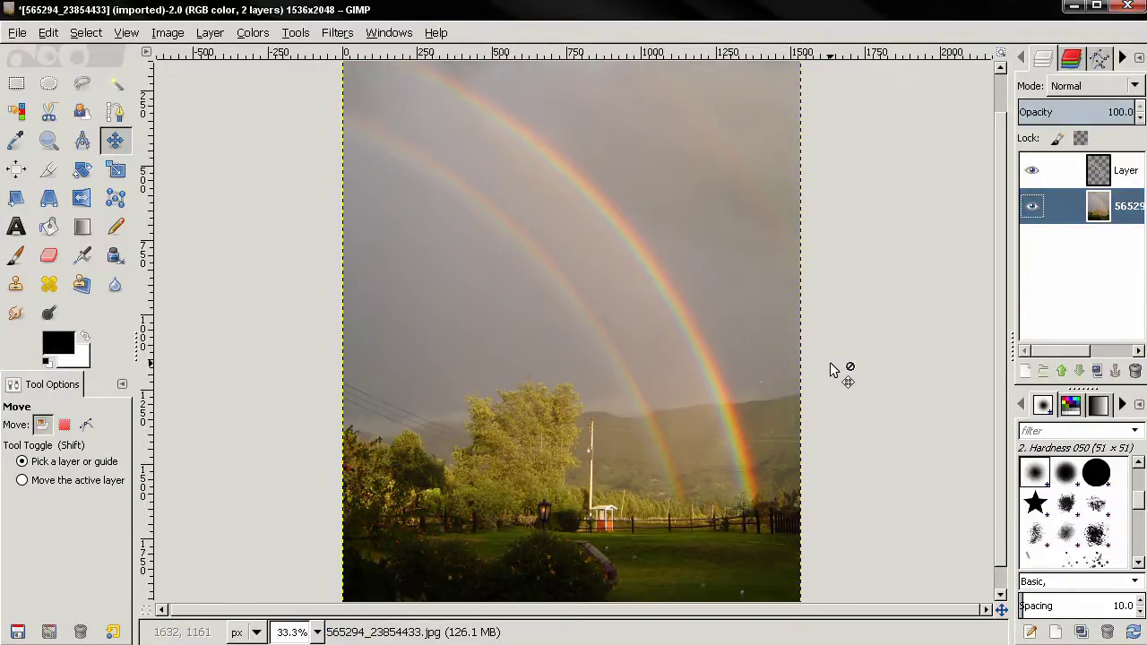